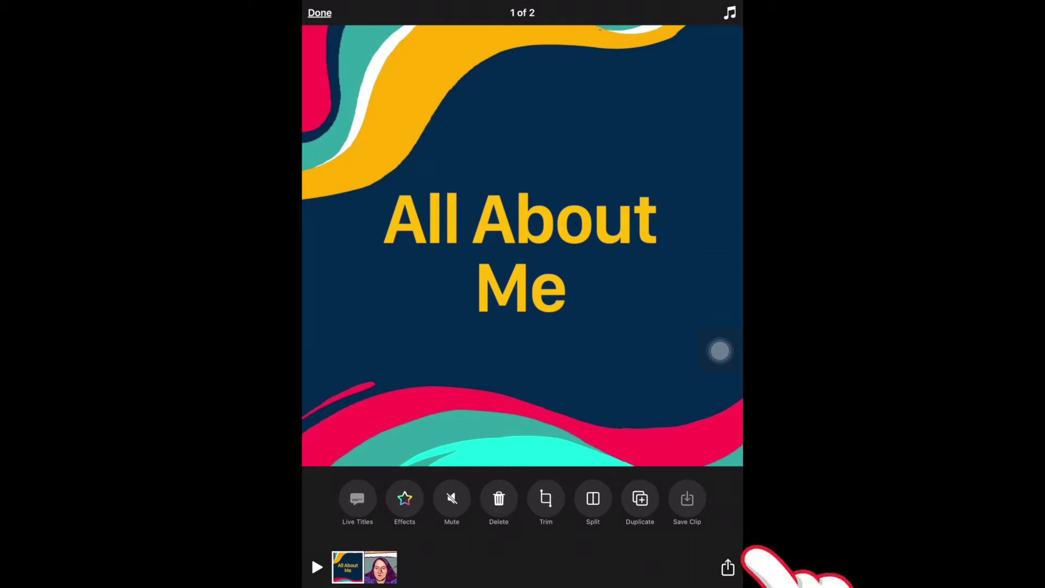
Save the All About Me clip to the photo library and dismiss the confirmation.
left_click(728, 567)
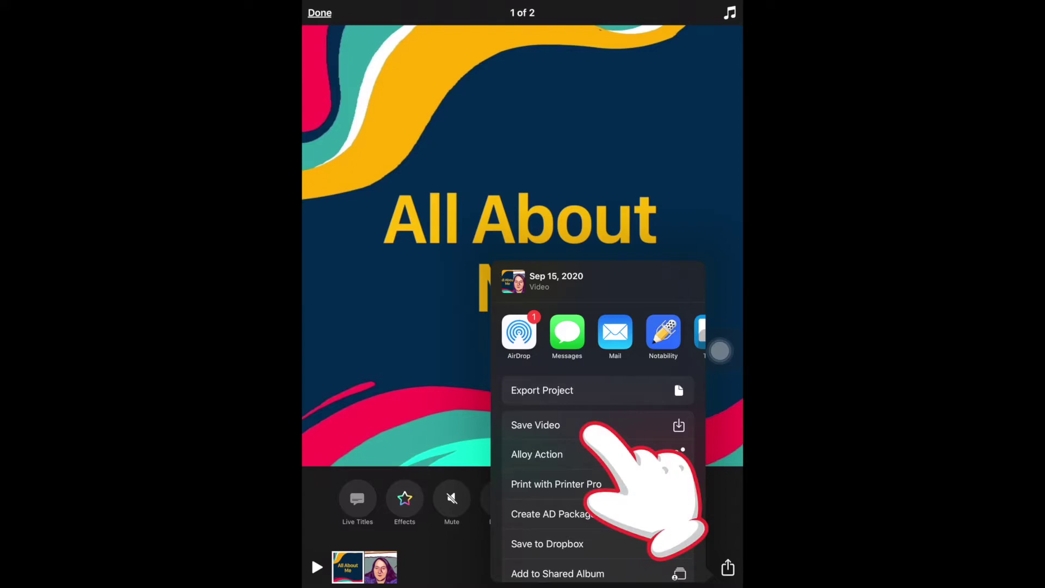
left_click(572, 425)
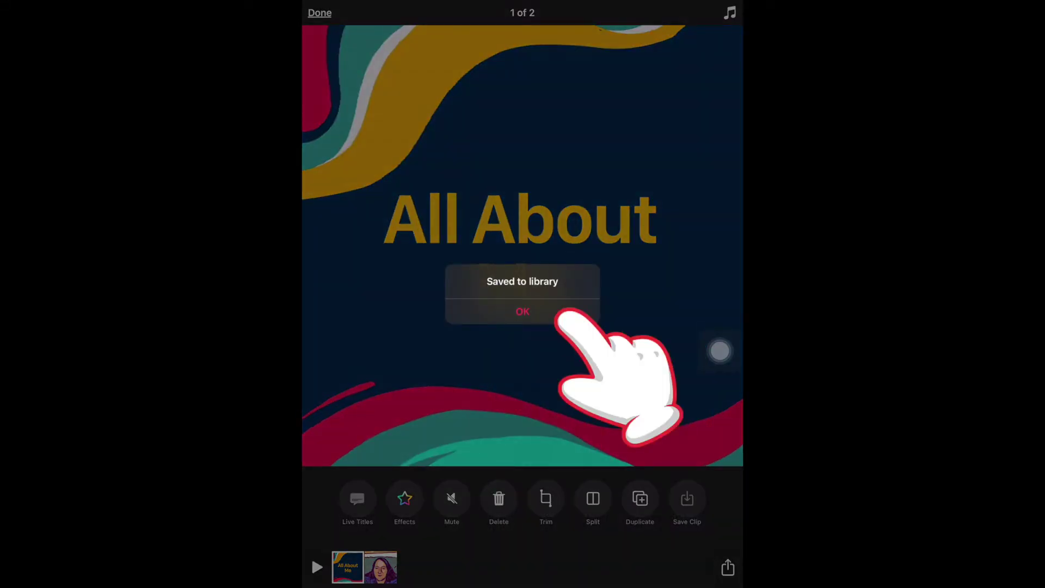
left_click(523, 311)
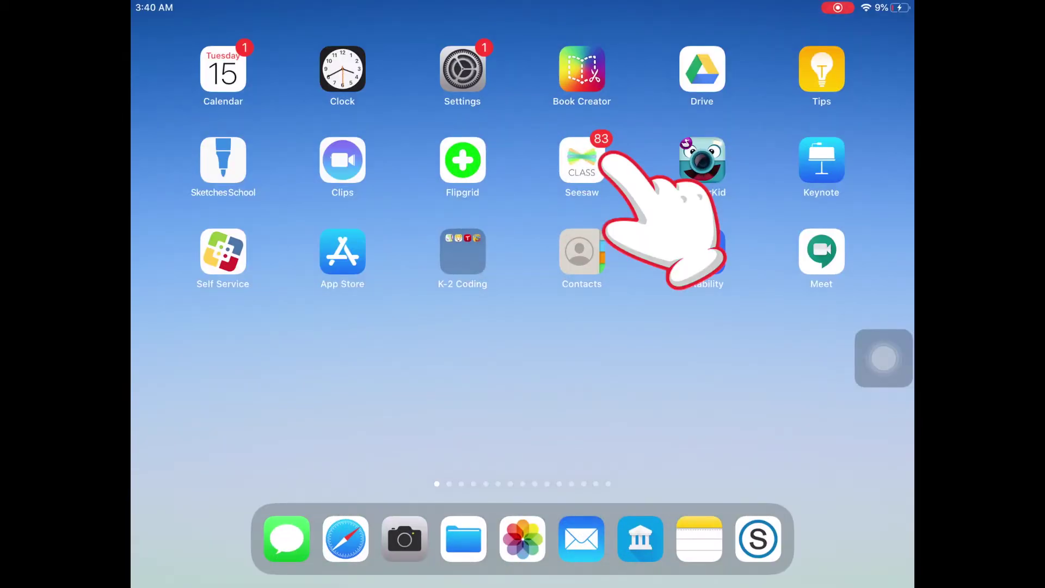
Launch Seesaw and bring up the Post Your Work options.
left_click(582, 160)
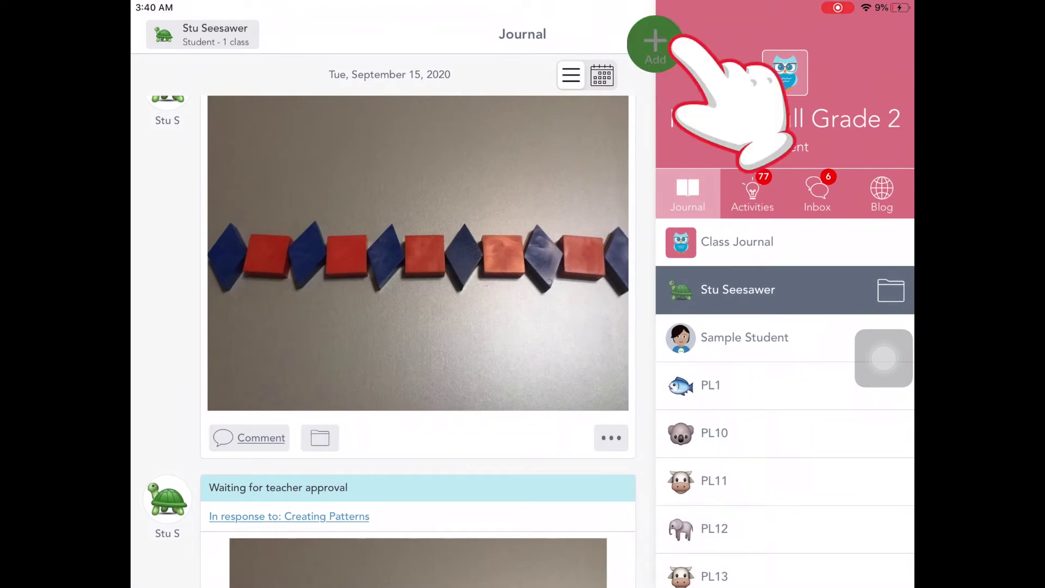
left_click(656, 45)
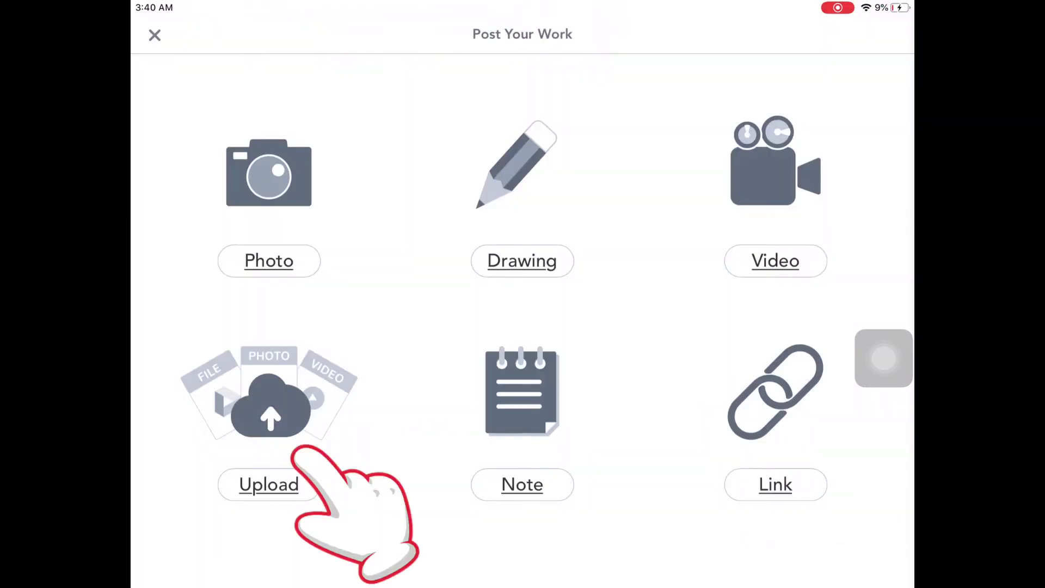
Choose Upload and open the Recents album of photos and videos.
left_click(268, 484)
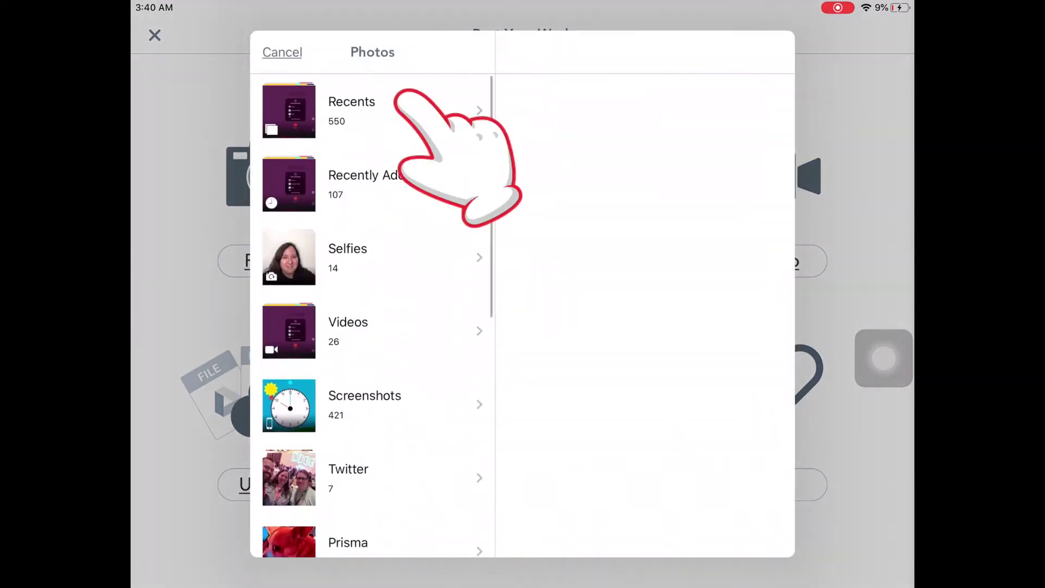
left_click(376, 110)
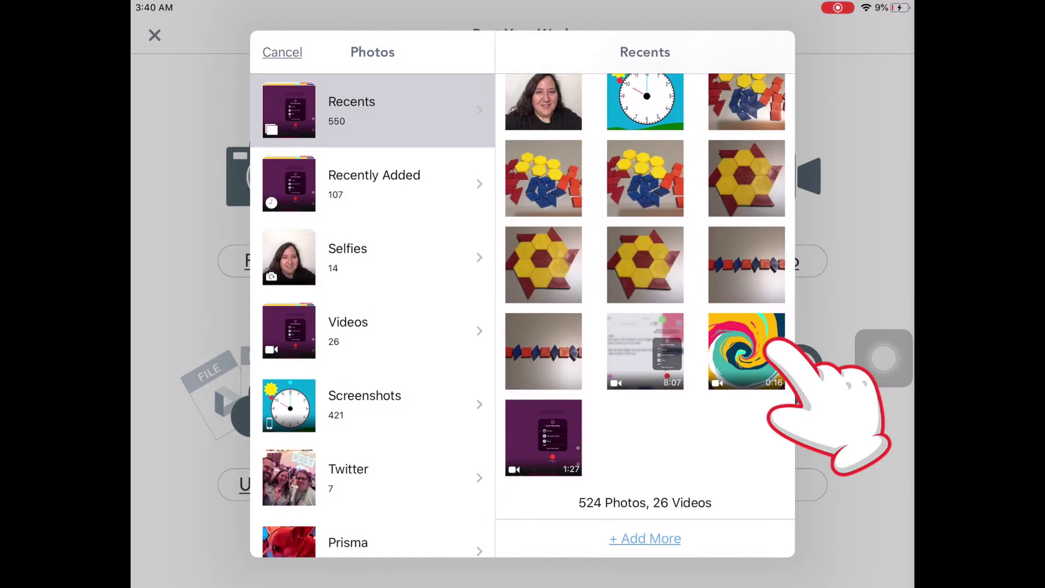
Select the 16-second swirl video and confirm it as the upload.
left_click(746, 351)
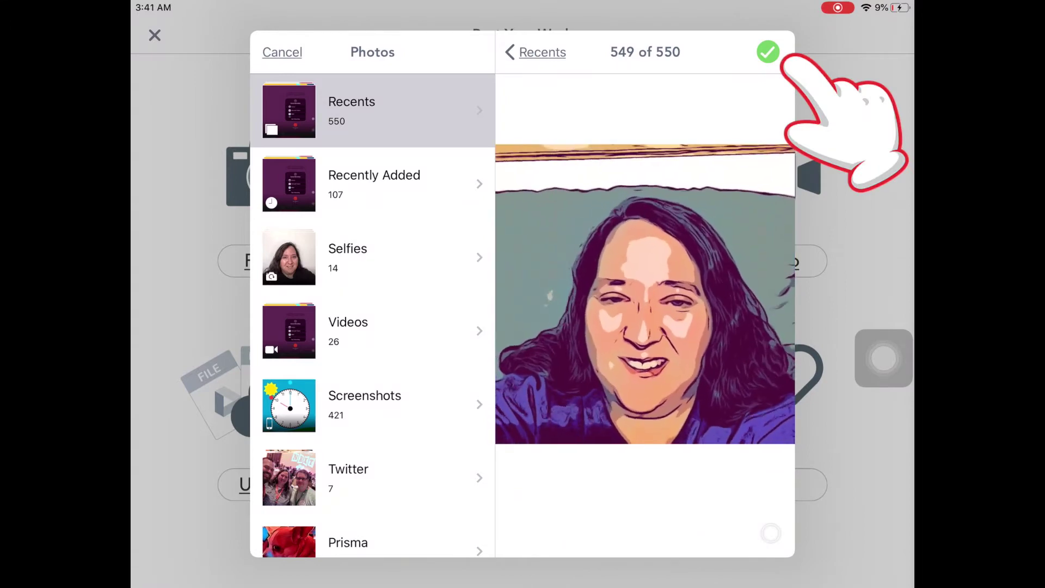
left_click(768, 51)
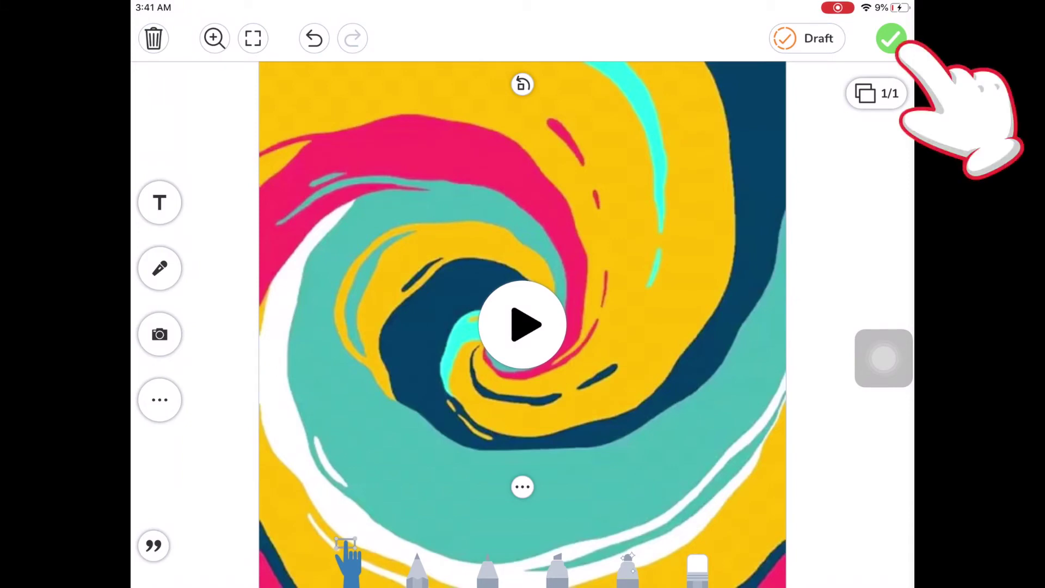
Submit the swirl video post to the student's journal for teacher approval.
left_click(890, 38)
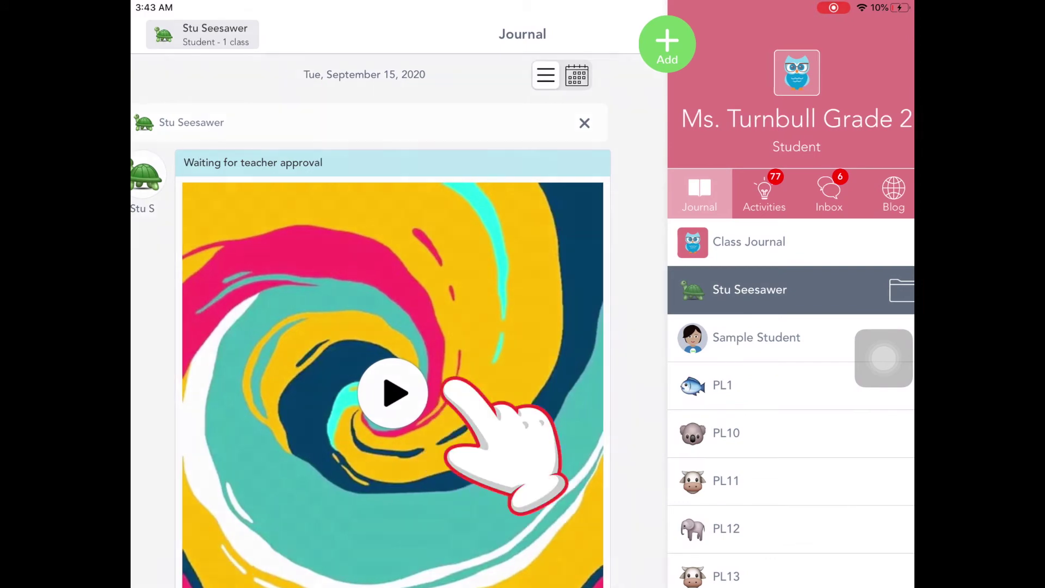
Play the swirl video post from the Journal.
left_click(420, 394)
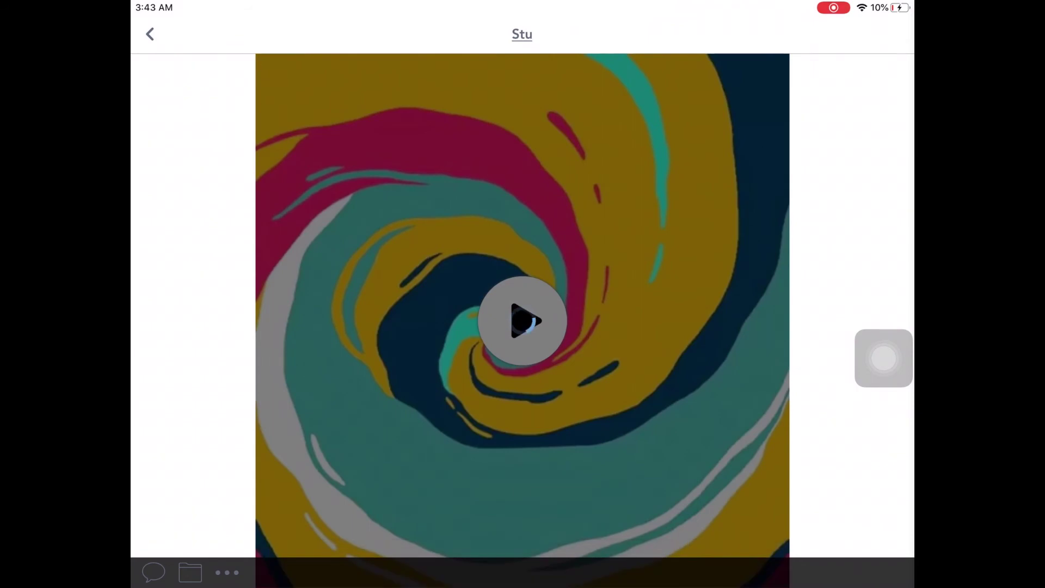